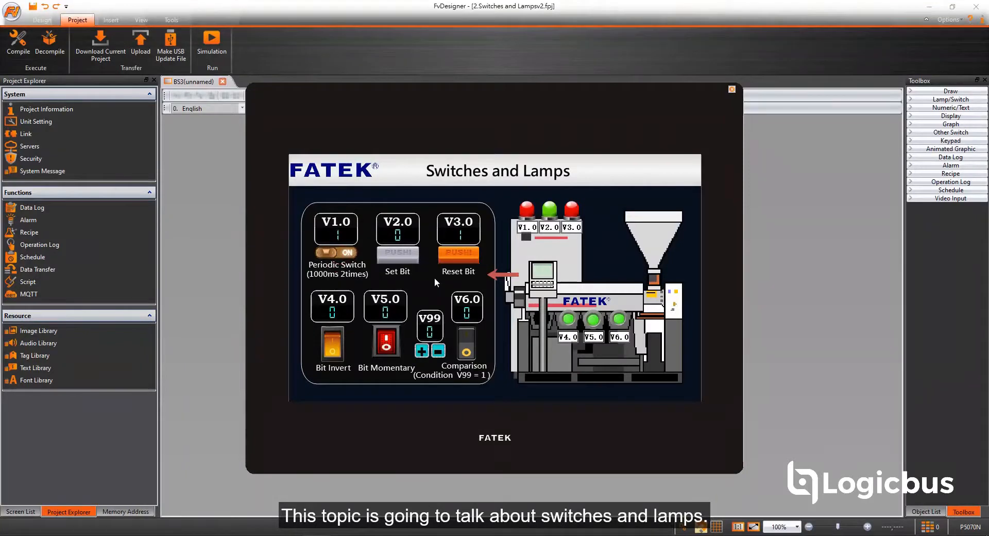
Operate the Set Bit, Bit Invert and Bit Momentary switches in the running simulation to test their actions
{"action": "left_click", "coordinate": [414, 257]}
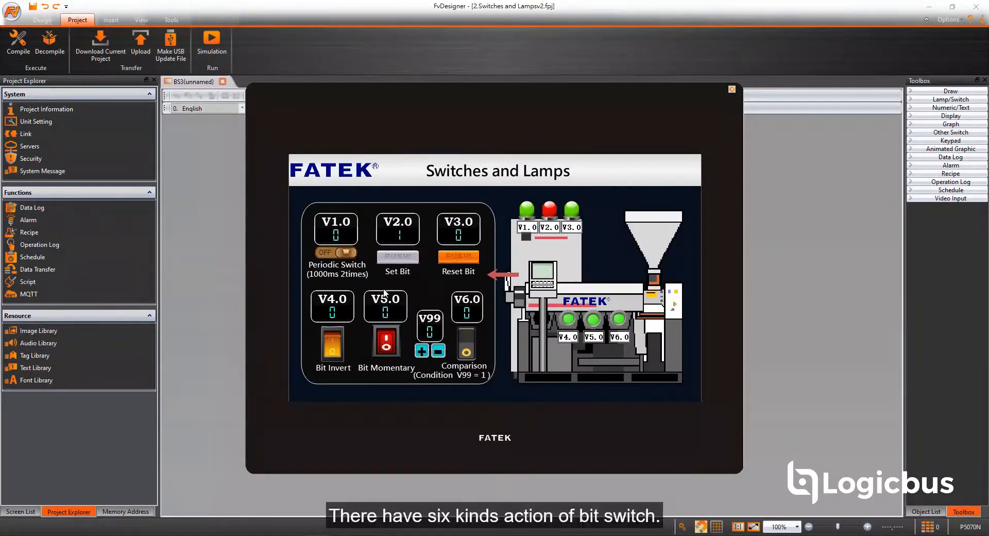
{"action": "left_click", "coordinate": [336, 334]}
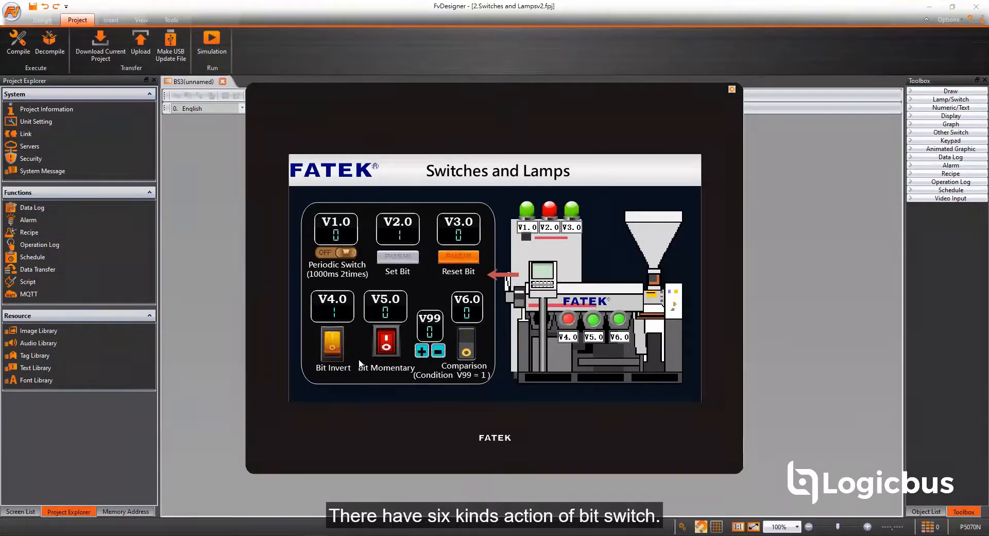
{"action": "left_click", "coordinate": [332, 350]}
{"action": "left_click", "coordinate": [384, 343]}
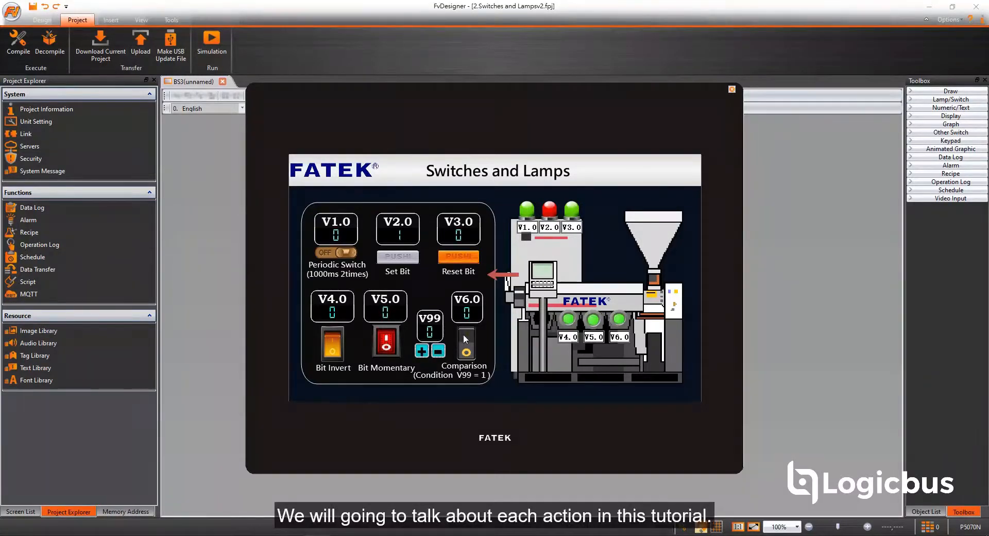
Raise V99 to 2 and lower it again in the simulation while testing the Comparison switch for V6.0
{"action": "left_click", "coordinate": [421, 351]}
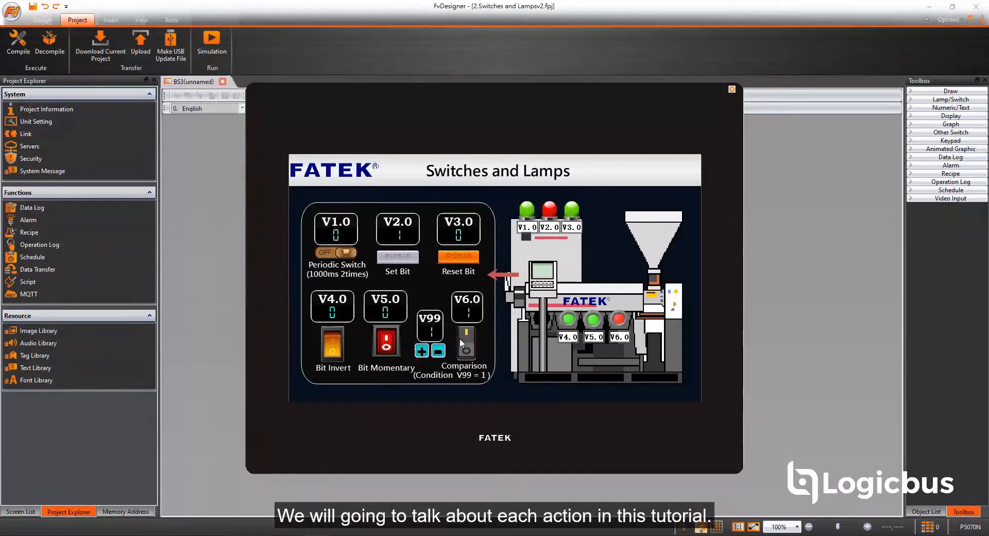
{"action": "left_click", "coordinate": [424, 351]}
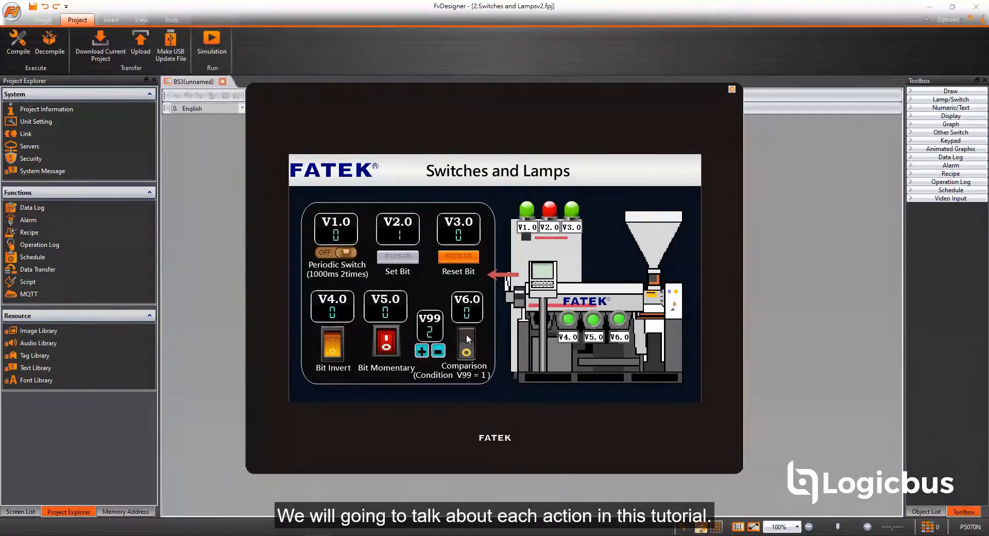
{"action": "left_click", "coordinate": [438, 351]}
{"action": "left_click", "coordinate": [441, 351]}
{"action": "left_click", "coordinate": [466, 336]}
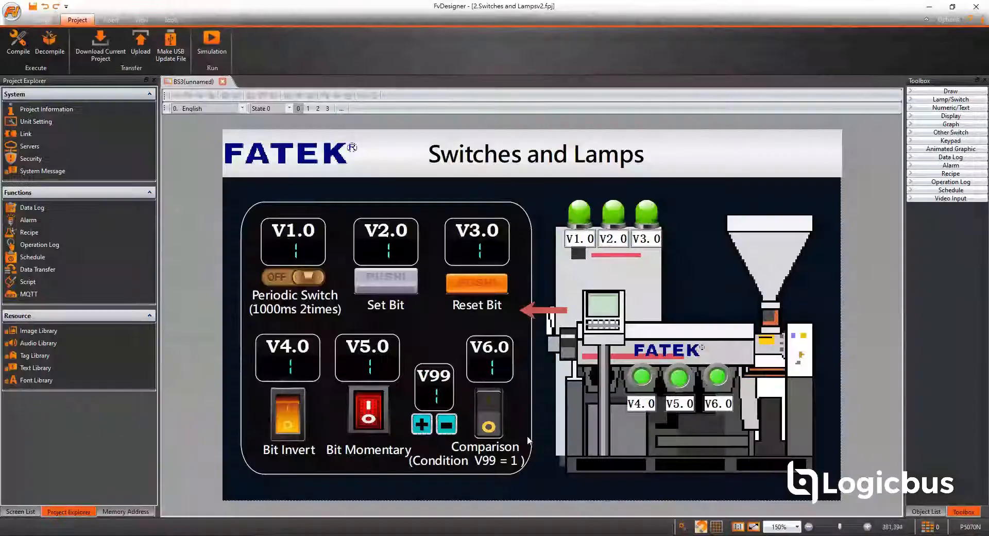
Delete the Bit Momentary switch below the V5.0 display and the V5.0 lamp on the machine drawing
{"action": "left_click", "coordinate": [381, 420]}
{"action": "key", "text": "Delete"}
{"action": "left_click", "coordinate": [679, 380]}
{"action": "key", "text": "Delete"}
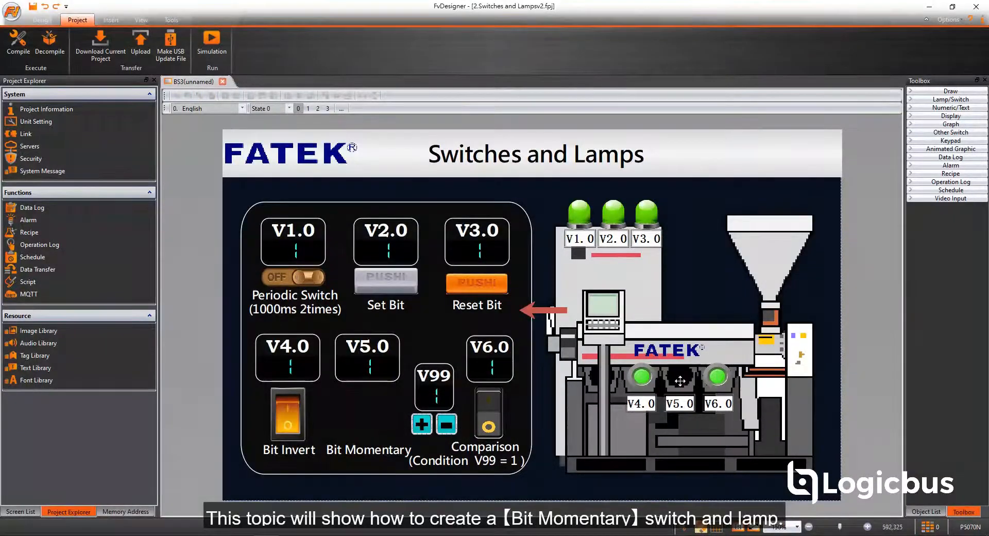
Place a new Lamp near the V5.0 label on the machine and a Bit Switch above the Bit Momentary label
{"action": "left_click", "coordinate": [917, 101]}
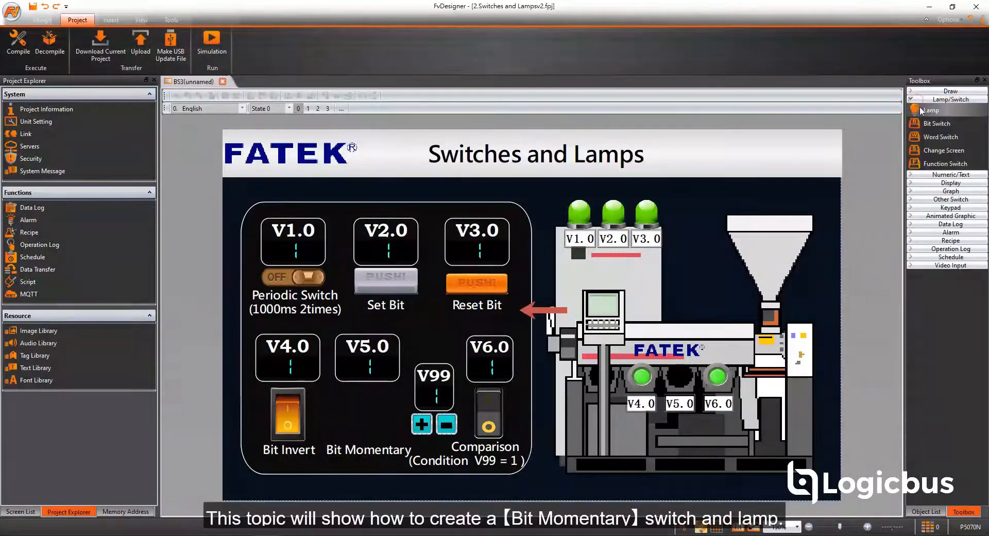
{"action": "left_click_drag", "start_coordinate": [930, 109], "coordinate": [674, 367]}
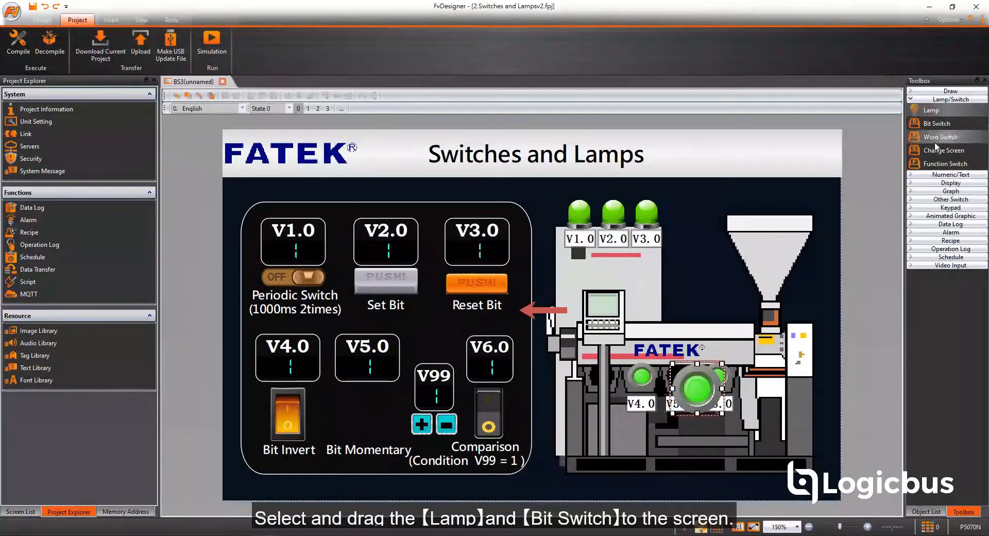
{"action": "left_click_drag", "start_coordinate": [939, 126], "coordinate": [365, 414]}
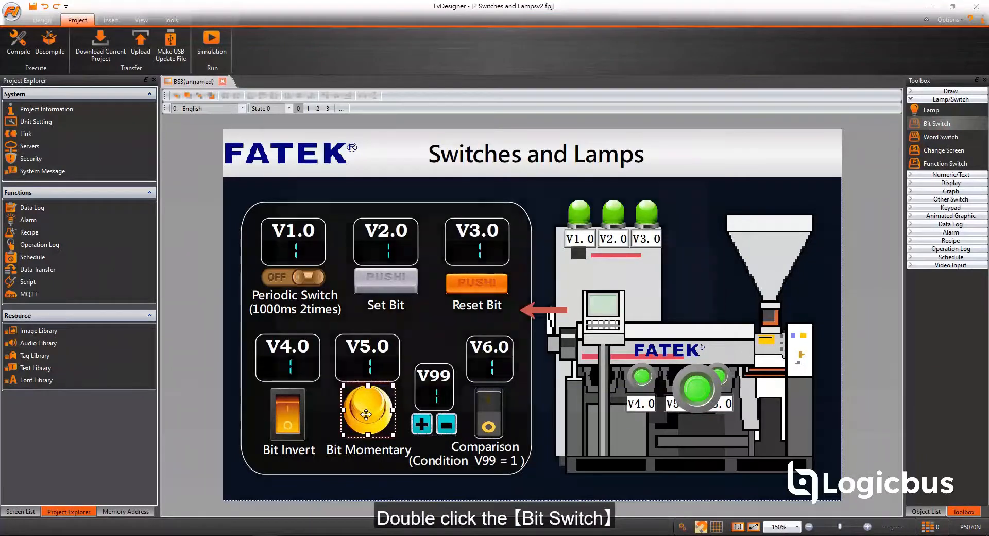
Set the new bit switch's write address to Internal Memory, type V, address 5.0
{"action": "double_click", "coordinate": [366, 414]}
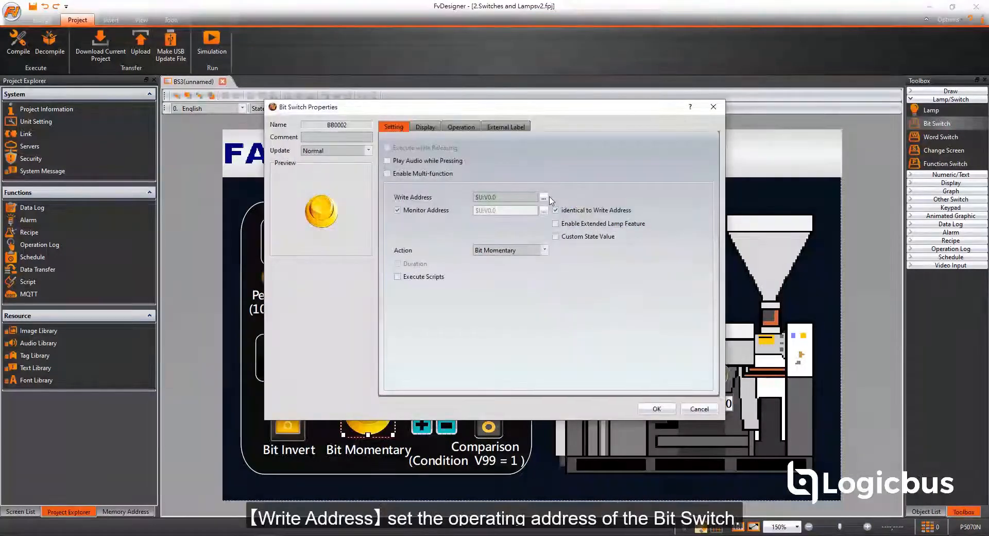
{"action": "left_click", "coordinate": [548, 199]}
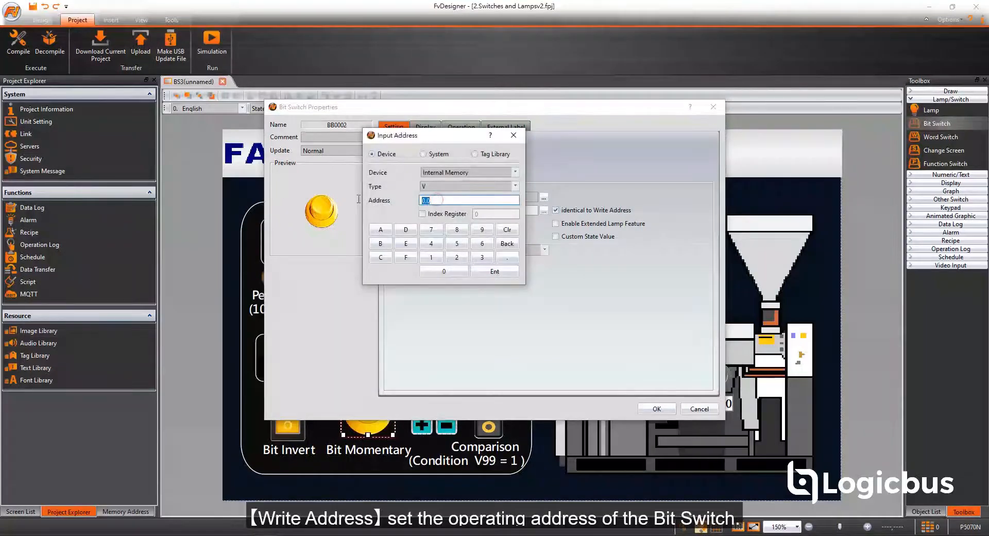
{"action": "type", "text": "5.0"}
{"action": "left_click", "coordinate": [494, 271]}
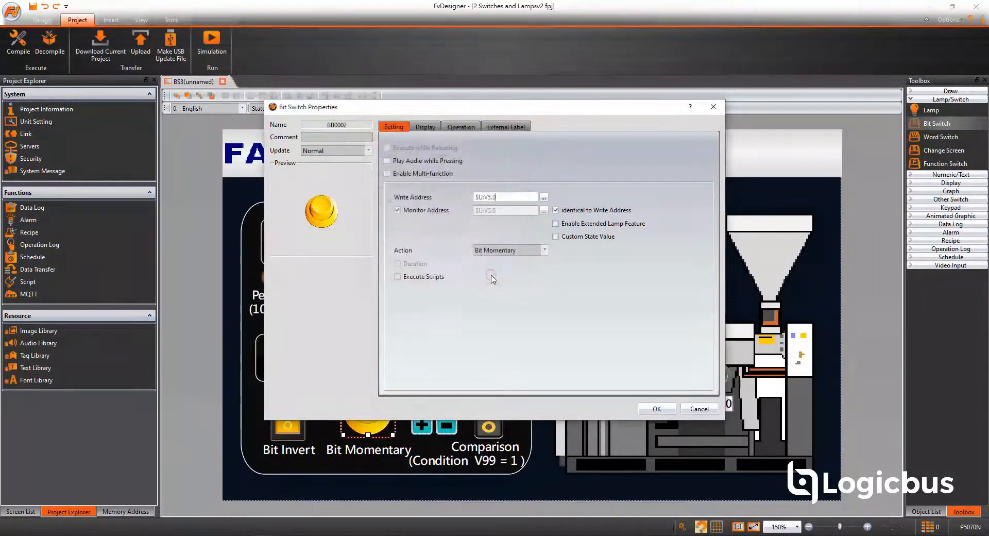
Try a separate monitor address of V5.0 for the bit switch, and make it identical to the write address again
{"action": "left_click", "coordinate": [436, 211]}
{"action": "left_click", "coordinate": [436, 212]}
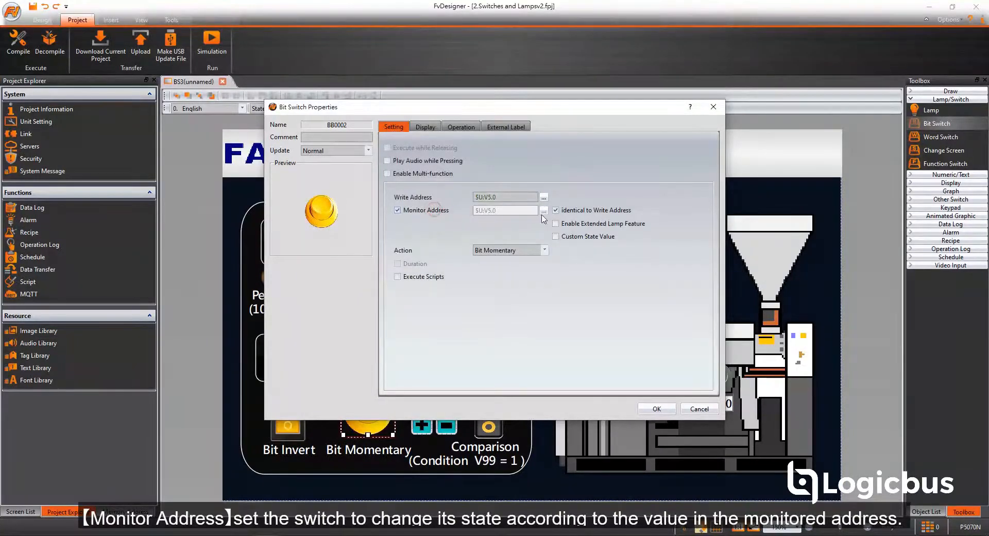
{"action": "left_click", "coordinate": [555, 210]}
{"action": "left_click", "coordinate": [544, 211]}
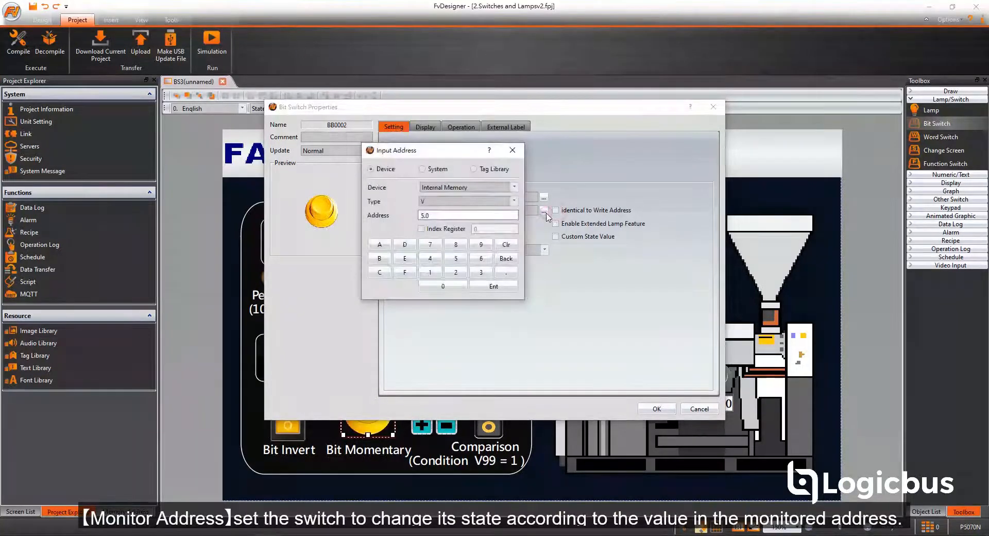
{"action": "left_click", "coordinate": [493, 284]}
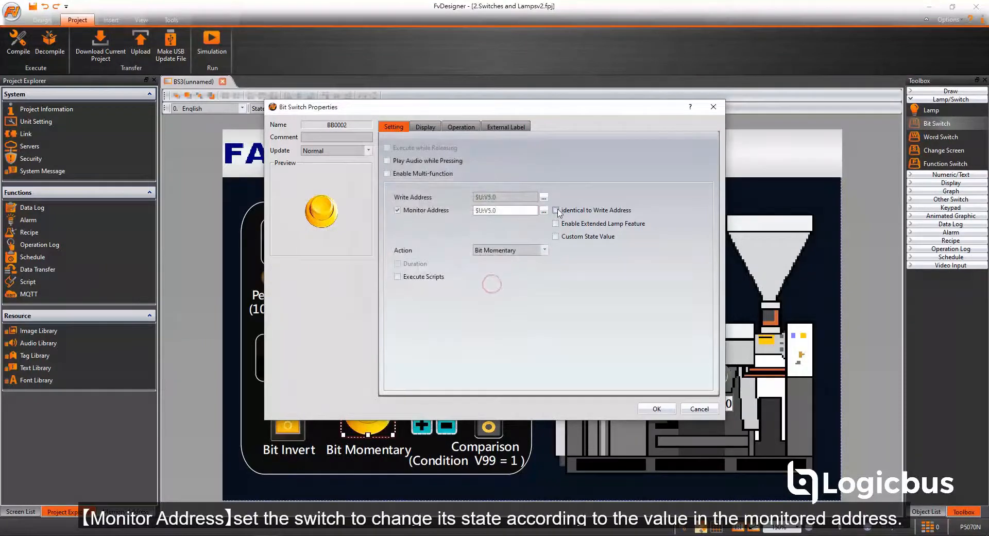
{"action": "left_click", "coordinate": [556, 211]}
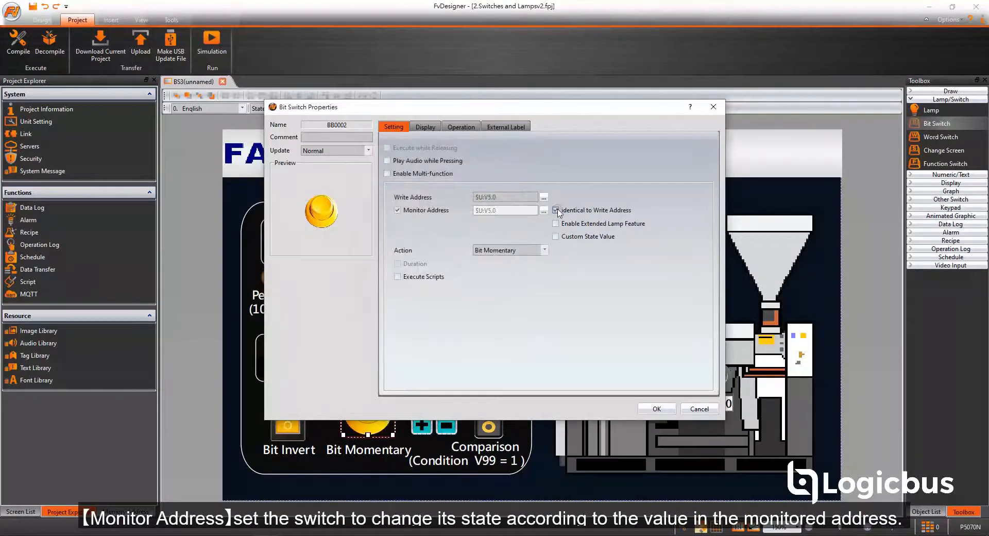
Try the Set Bit and Reset Bit actions for the bit switch, and set the action back to Bit Momentary
{"action": "left_click", "coordinate": [544, 250]}
{"action": "left_click", "coordinate": [544, 250]}
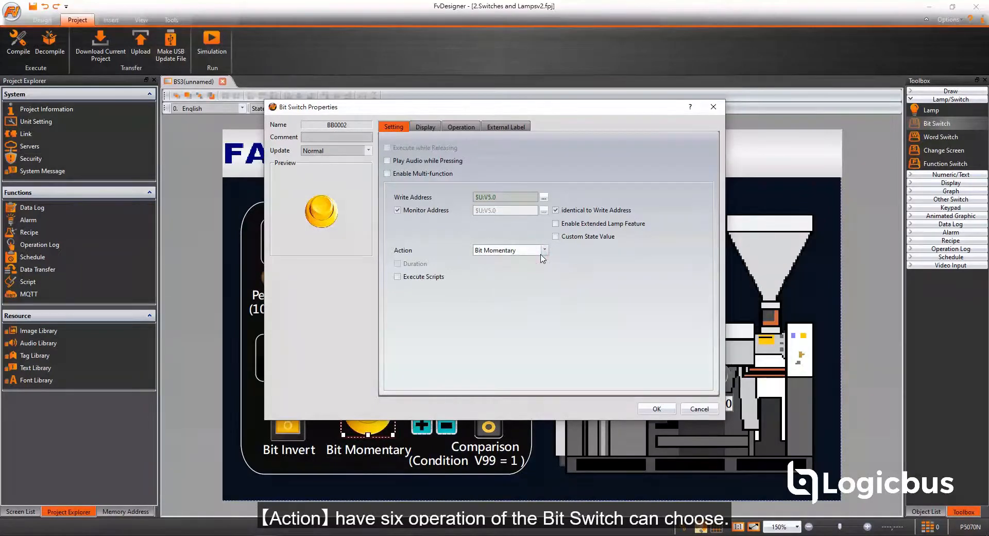
{"action": "left_click", "coordinate": [543, 251]}
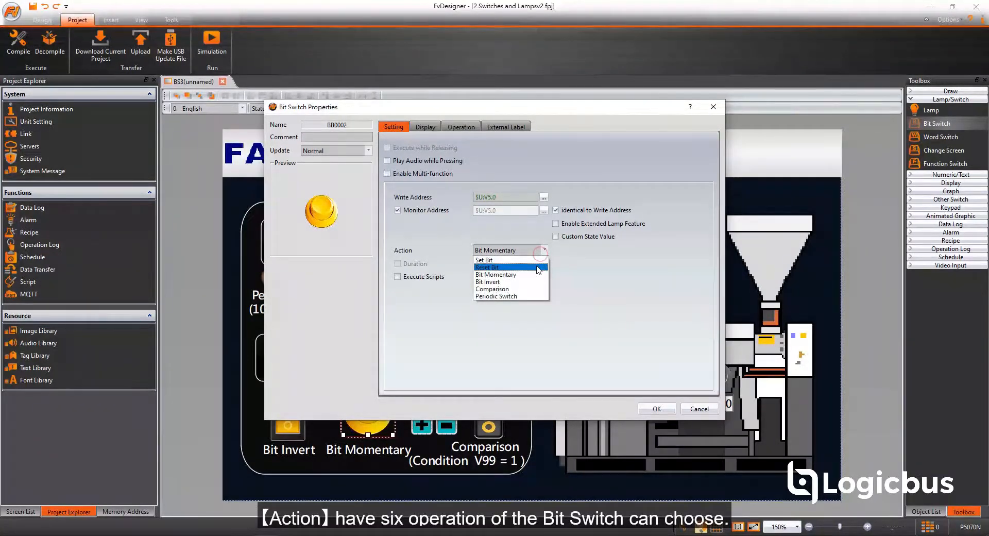
{"action": "left_click", "coordinate": [538, 261]}
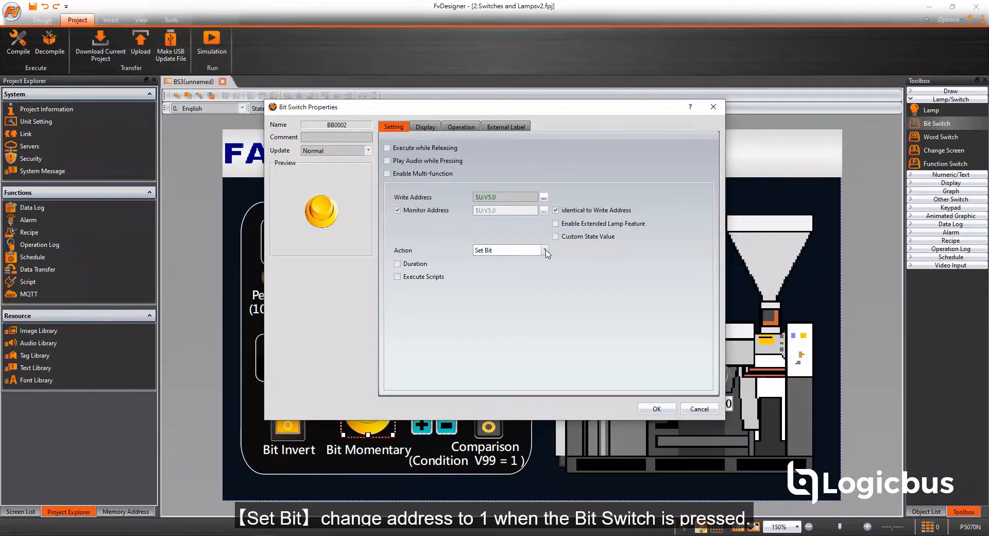
{"action": "left_click", "coordinate": [546, 251]}
{"action": "left_click", "coordinate": [541, 268]}
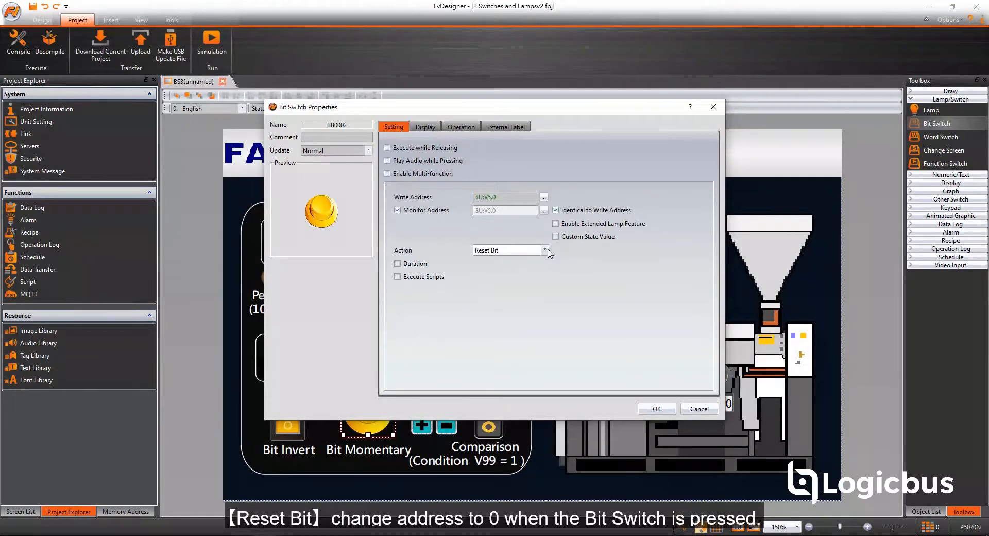
{"action": "left_click", "coordinate": [545, 250]}
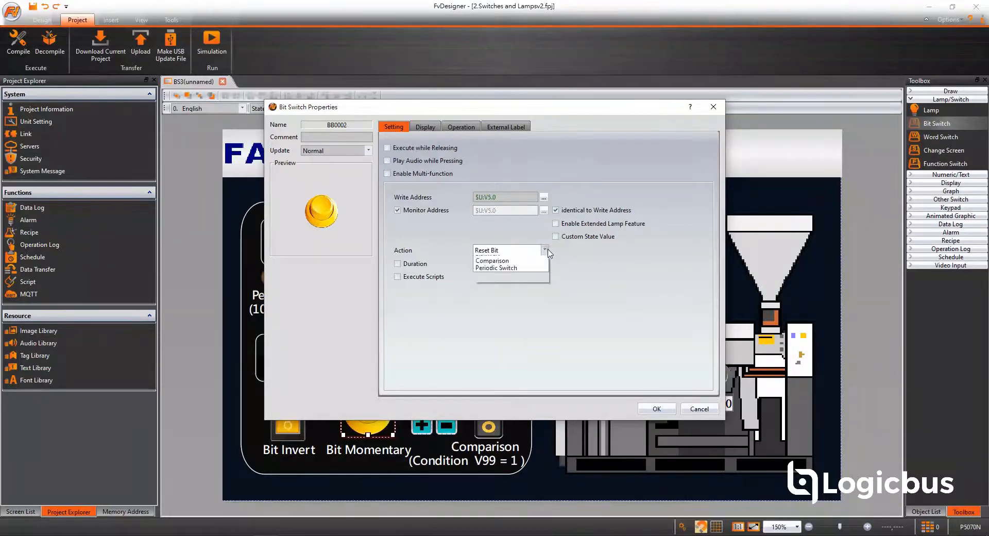
{"action": "left_click", "coordinate": [536, 276]}
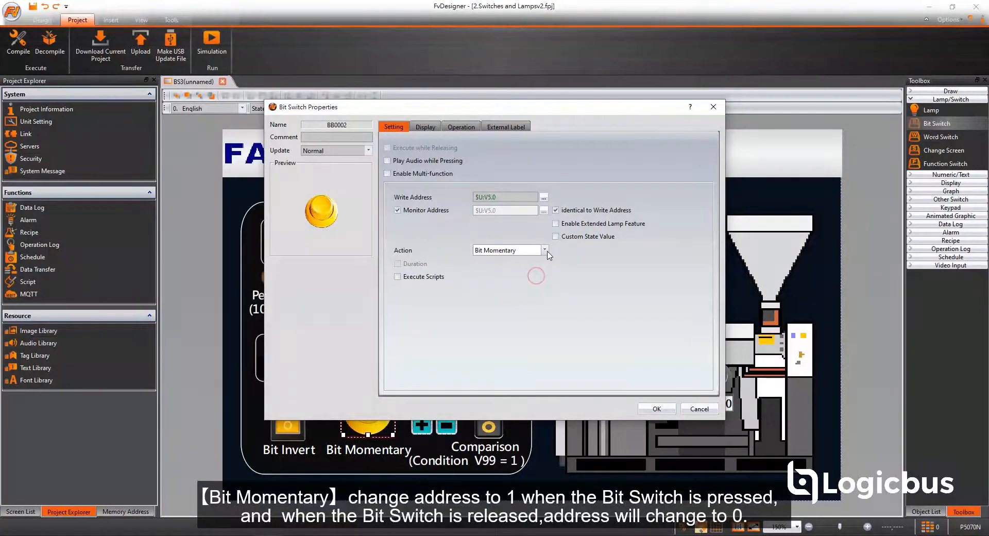
Try the Bit Invert, Comparison and Periodic Switch actions, and return the bit switch's action to Bit Momentary
{"action": "left_click", "coordinate": [544, 250]}
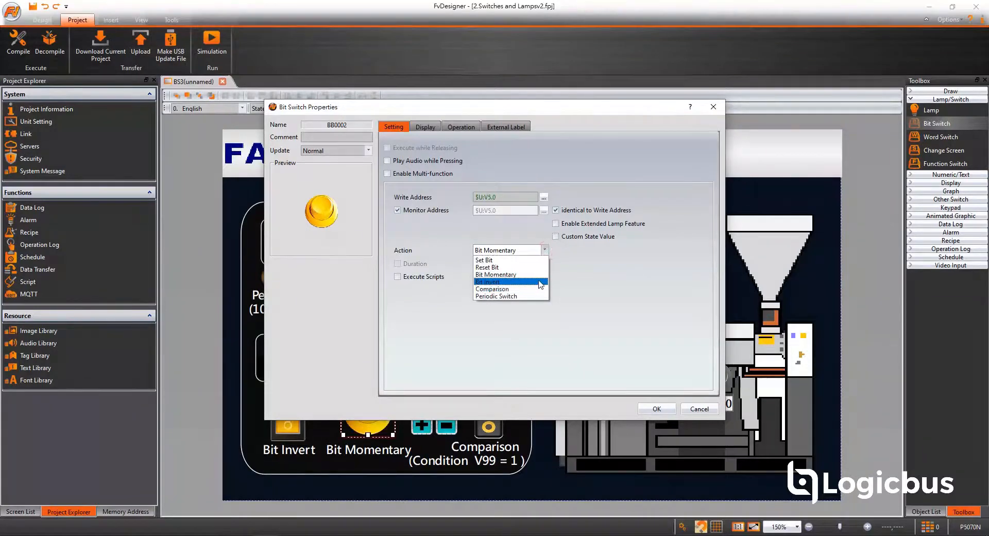
{"action": "left_click", "coordinate": [538, 280]}
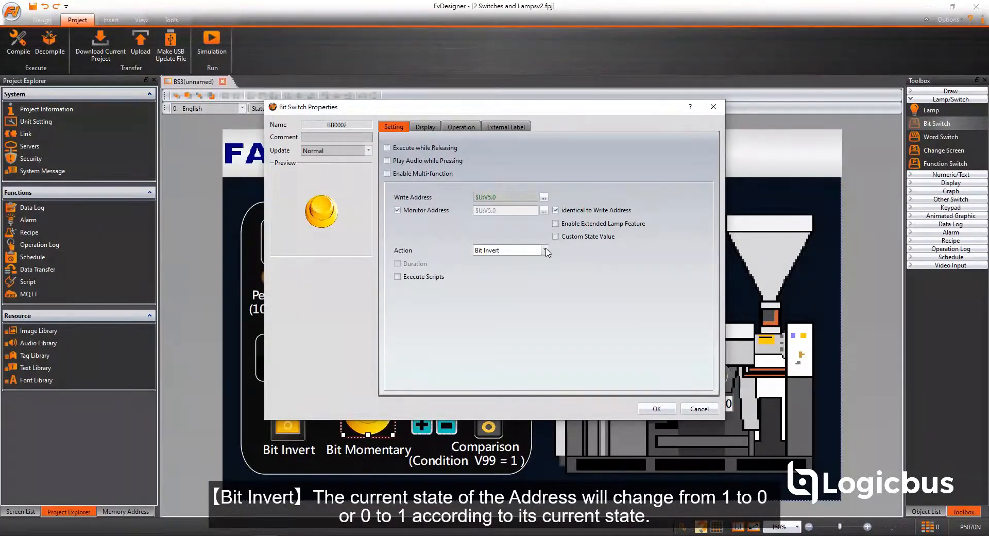
{"action": "left_click", "coordinate": [546, 250]}
{"action": "left_click", "coordinate": [531, 287]}
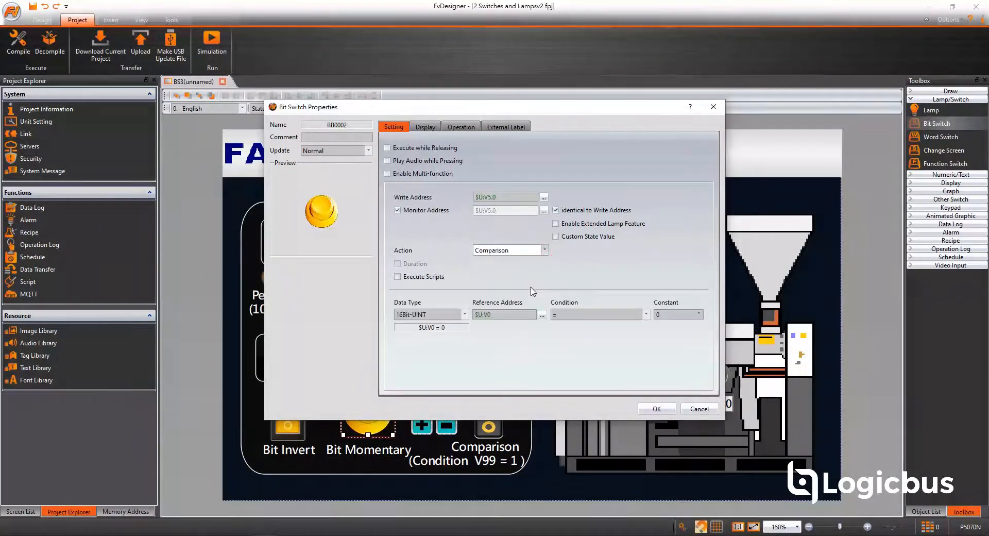
{"action": "left_click", "coordinate": [545, 252]}
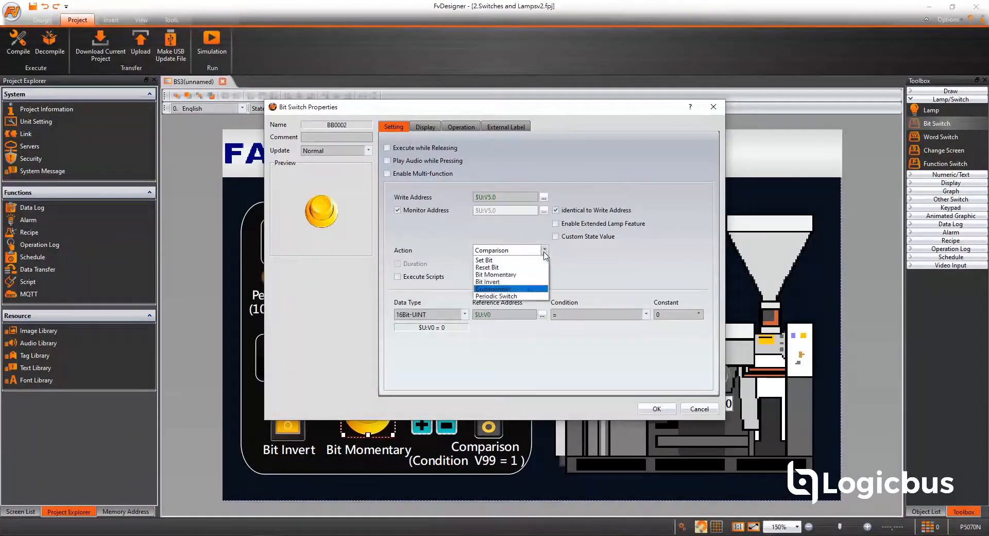
{"action": "left_click", "coordinate": [519, 297]}
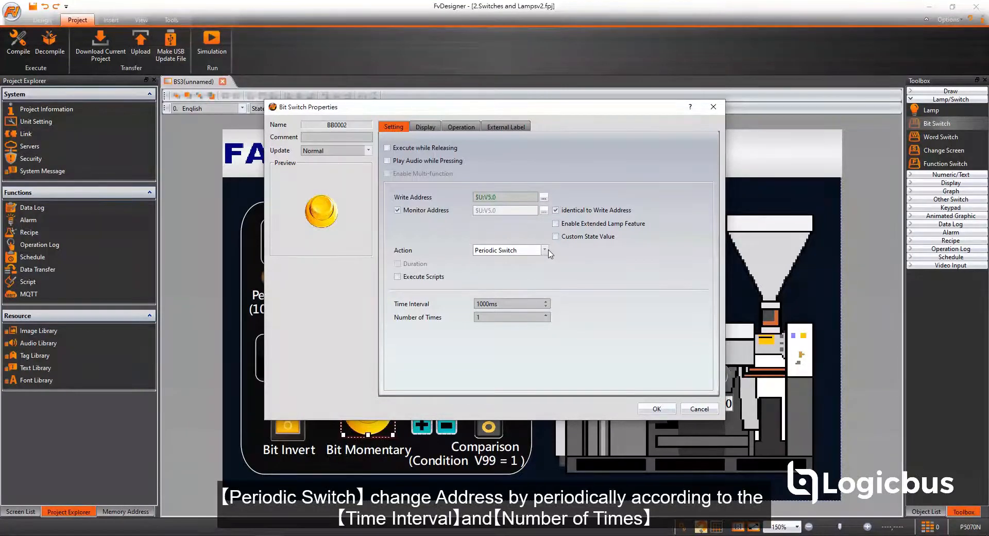
{"action": "left_click", "coordinate": [547, 252]}
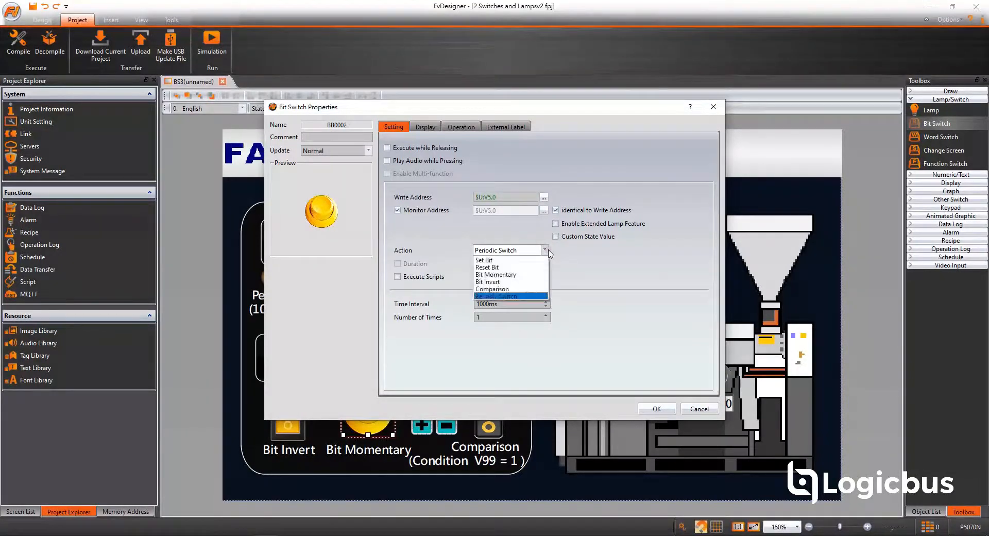
{"action": "left_click", "coordinate": [528, 275]}
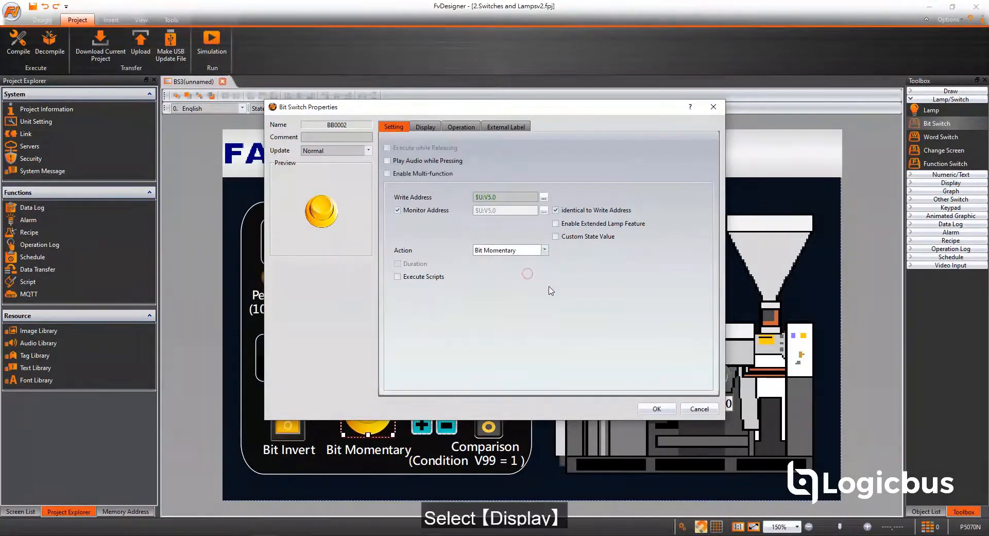
Set the bit switch's State 0 background to the red rocker image11 from the Switch_3 group of the image library
{"action": "left_click", "coordinate": [427, 132]}
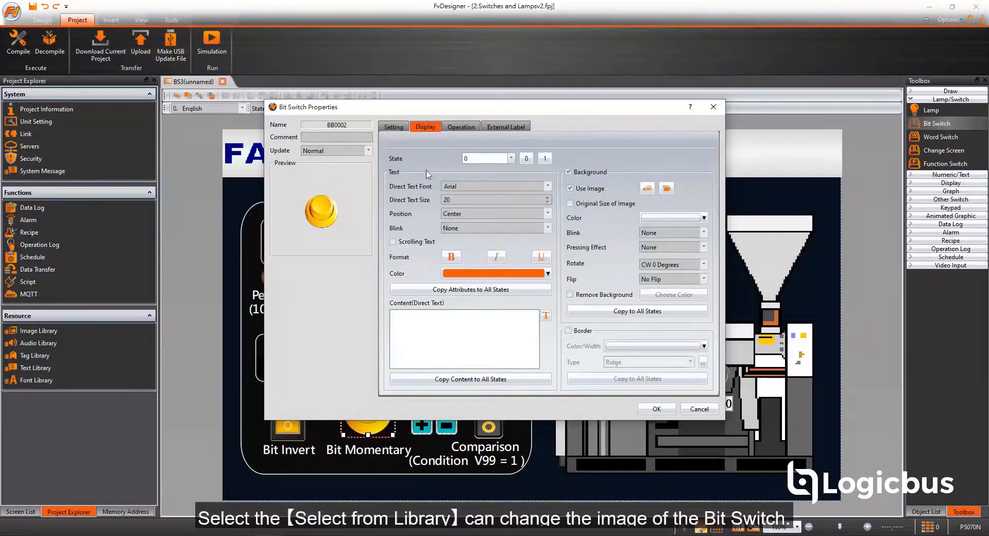
{"action": "left_click", "coordinate": [646, 190]}
{"action": "left_click", "coordinate": [595, 160]}
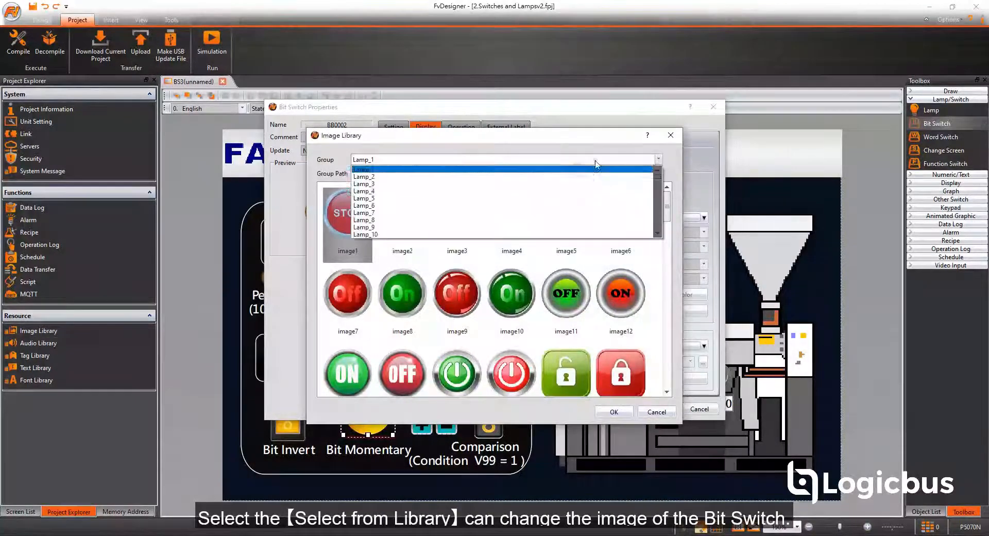
{"action": "scroll", "coordinate": [600, 225], "scroll_direction": "down", "scroll_amount": 10}
{"action": "left_click", "coordinate": [443, 191]}
{"action": "scroll", "coordinate": [570, 272], "scroll_direction": "down", "scroll_amount": 1}
{"action": "left_click", "coordinate": [570, 272]}
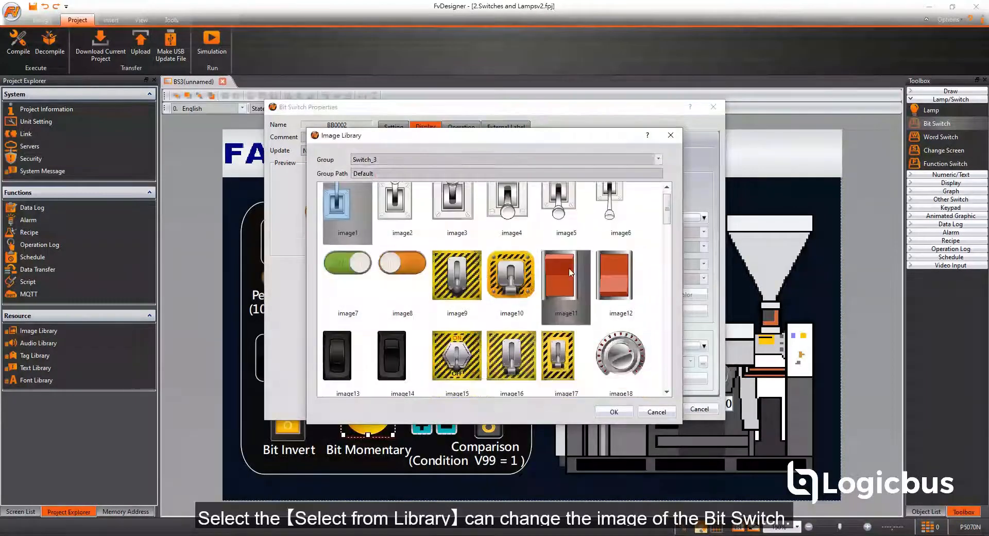
{"action": "double_click", "coordinate": [570, 272]}
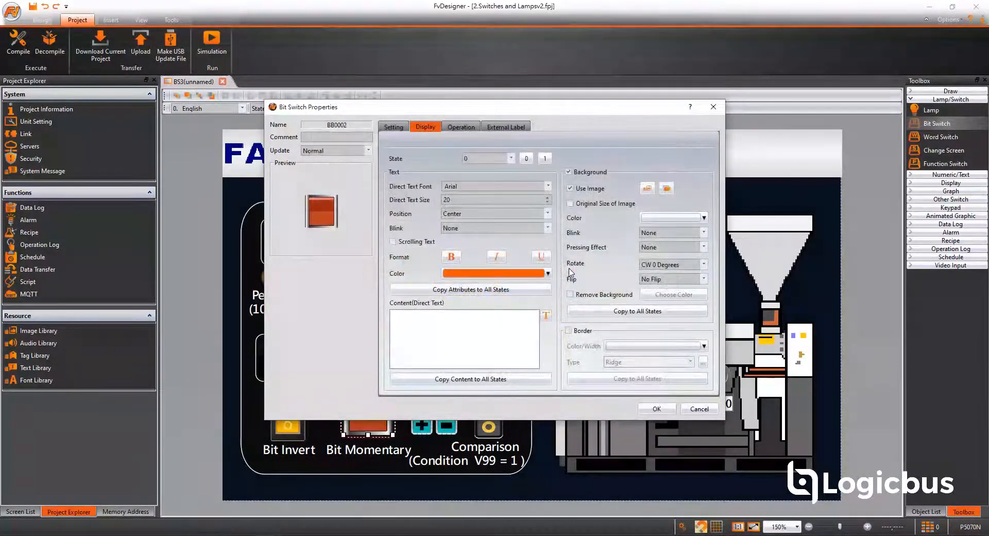
Set the bit switch's State 1 background to the rocker image12 from the Switch_3 group, and accept the switch properties
{"action": "left_click", "coordinate": [545, 158]}
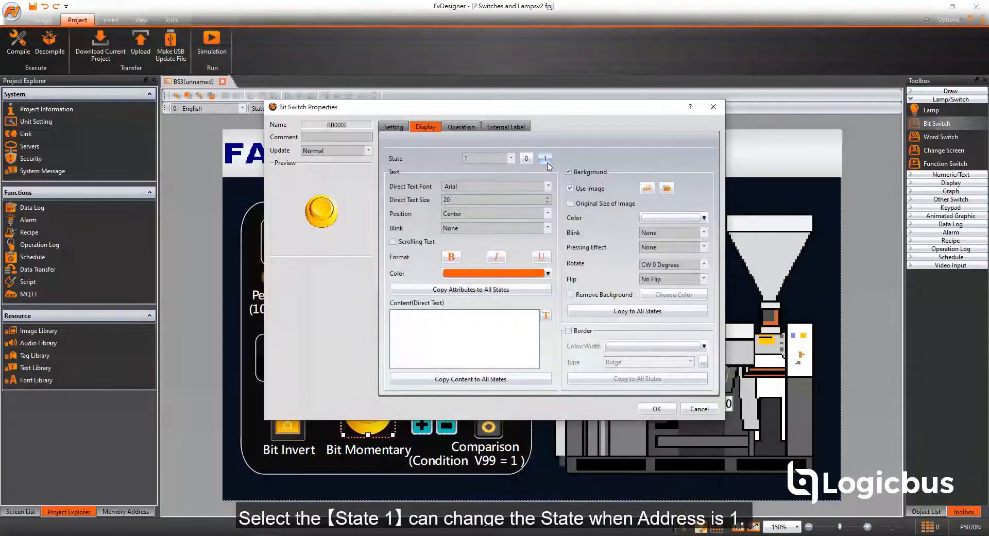
{"action": "left_click", "coordinate": [647, 189]}
{"action": "left_click", "coordinate": [604, 307]}
{"action": "double_click", "coordinate": [604, 307]}
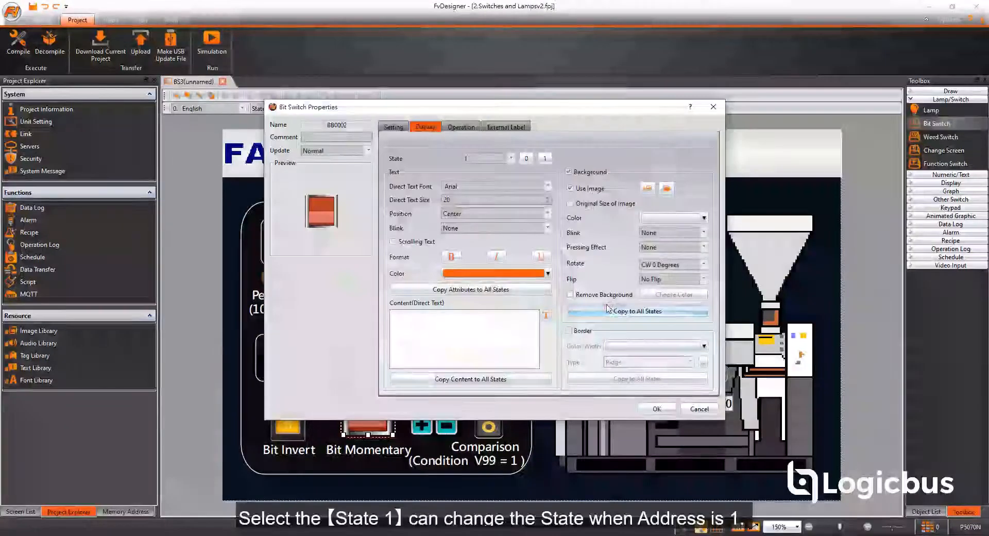
{"action": "left_click", "coordinate": [649, 410]}
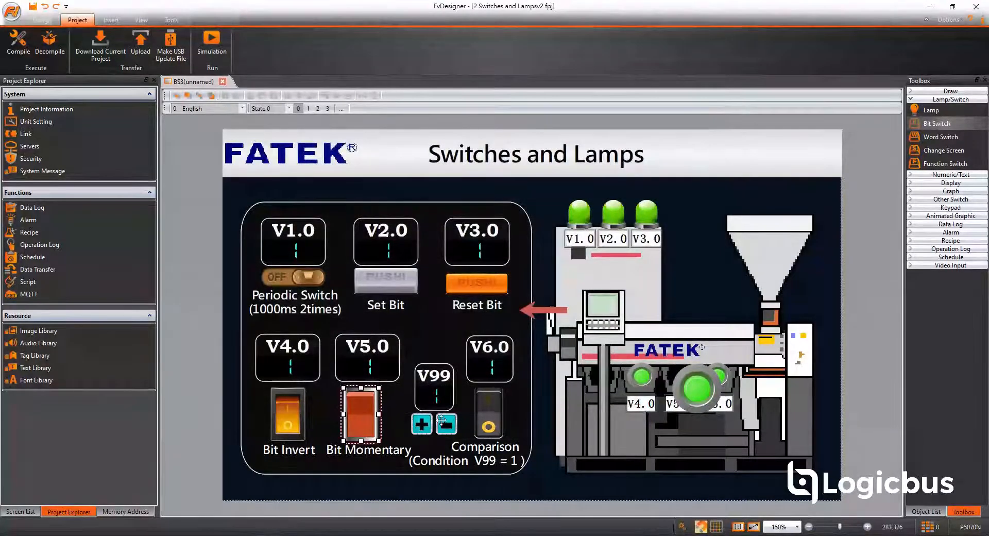
Fit the large green lamp into the gap above the machine's V5.0 label, and set its bit address to internal memory V5.0
{"action": "left_click", "coordinate": [707, 384]}
{"action": "mouse_move", "coordinate": [673, 363]}
{"action": "left_mouse_down"}
{"action": "mouse_move", "coordinate": [691, 382]}
{"action": "mouse_move", "coordinate": [681, 371]}
{"action": "left_mouse_up"}
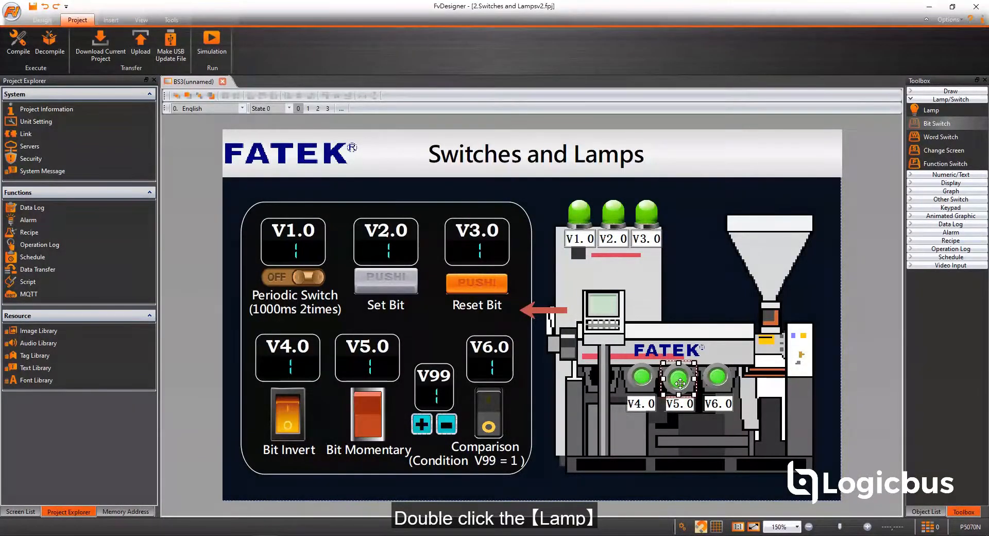
{"action": "double_click", "coordinate": [680, 383]}
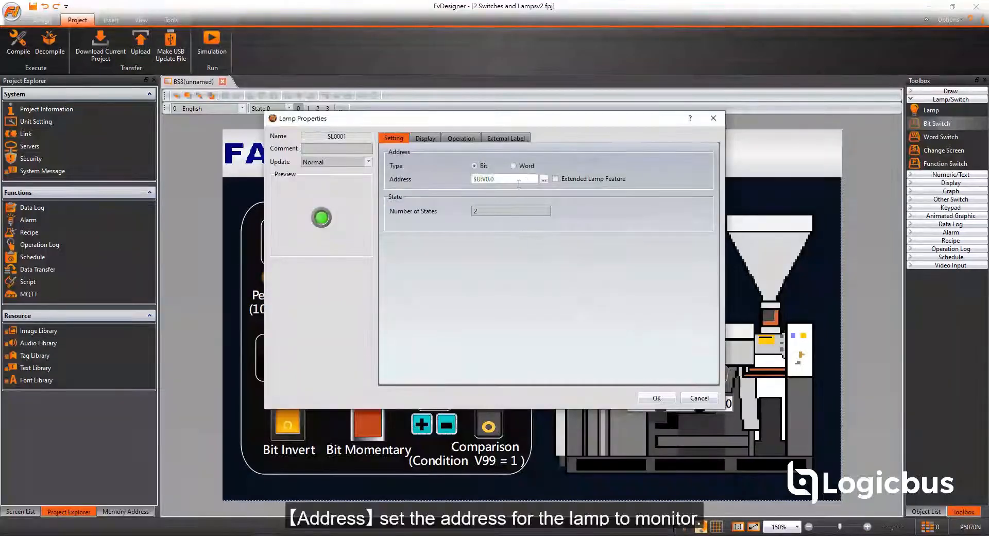
{"action": "left_click", "coordinate": [543, 179]}
{"action": "left_click", "coordinate": [450, 184]}
{"action": "type", "text": "5"}
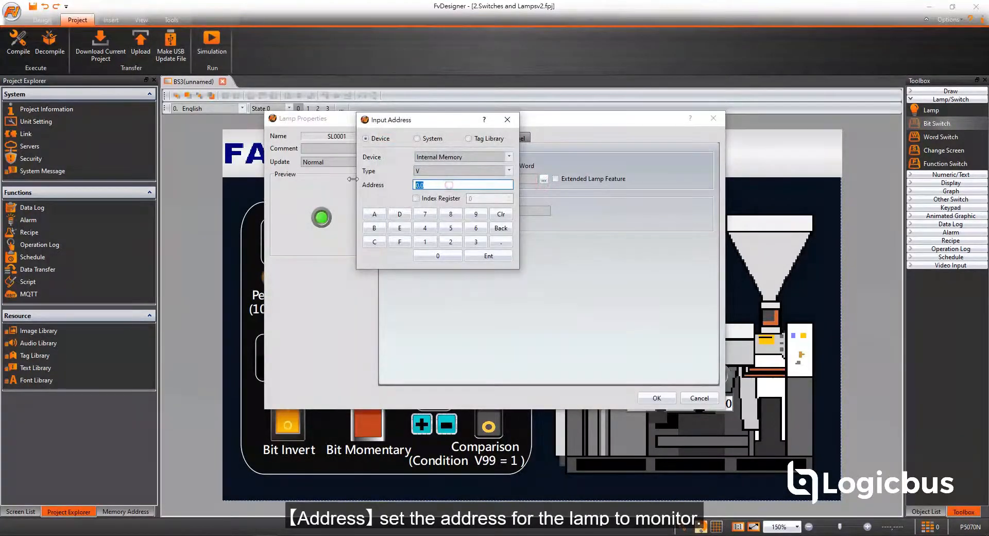
{"action": "type", "text": ".0"}
{"action": "left_click", "coordinate": [489, 255]}
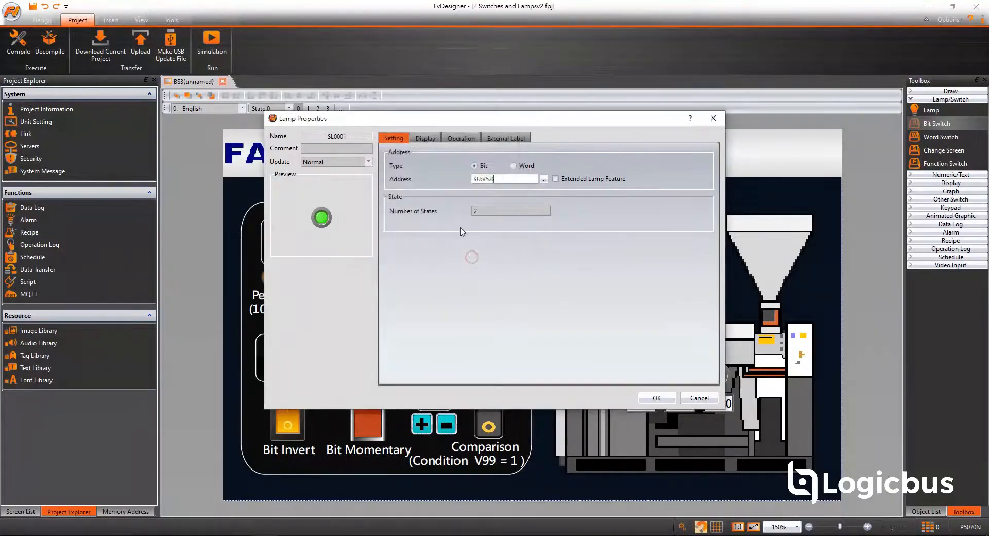
Browse the lamp groups of the image library for the lamp's State 0 background, and leave without picking an image
{"action": "left_click", "coordinate": [426, 138]}
{"action": "left_click", "coordinate": [656, 184]}
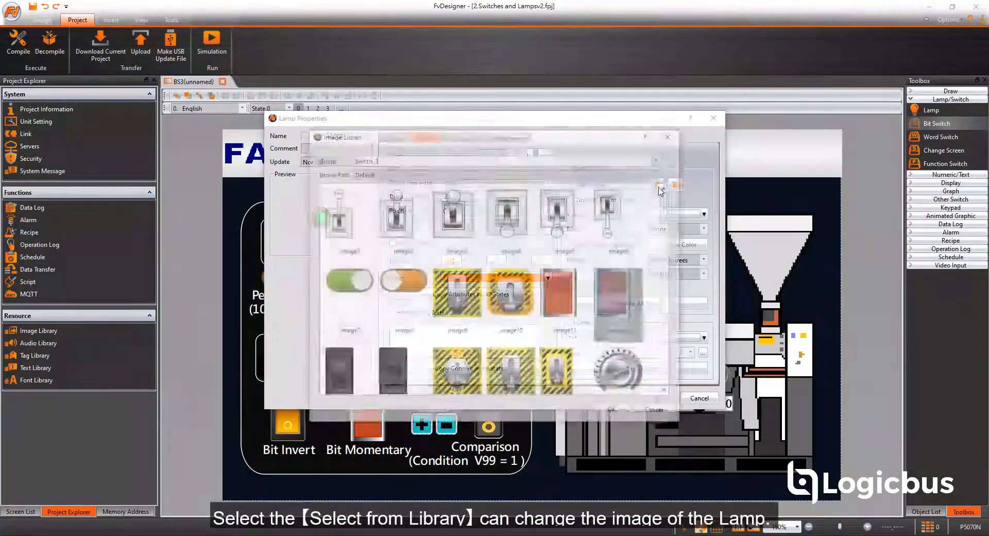
{"action": "left_click", "coordinate": [658, 159]}
{"action": "scroll", "coordinate": [567, 191], "scroll_direction": "up", "scroll_amount": 2}
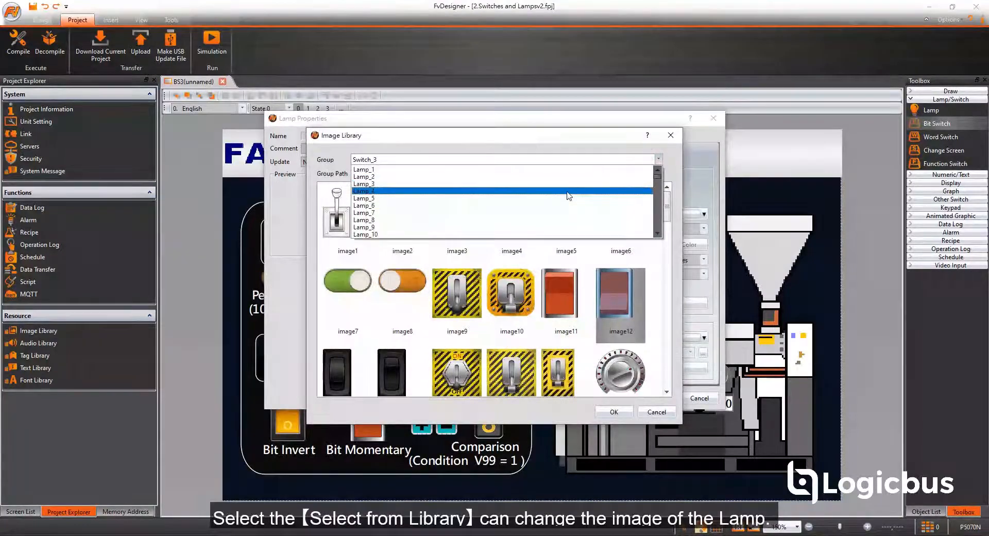
{"action": "left_click", "coordinate": [566, 191]}
{"action": "left_click_drag", "start_coordinate": [670, 212], "coordinate": [671, 237]}
{"action": "scroll", "coordinate": [670, 221], "scroll_direction": "down", "scroll_amount": 1}
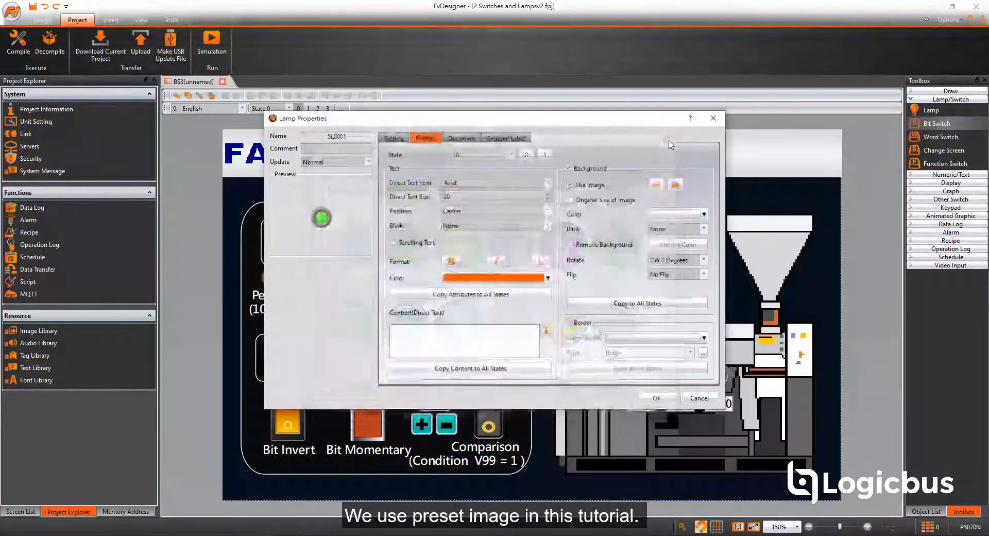
Look through the Lamp_8 images for the lamp's State 1 background, keep the preset image, and accept the lamp properties
{"action": "left_click", "coordinate": [545, 155]}
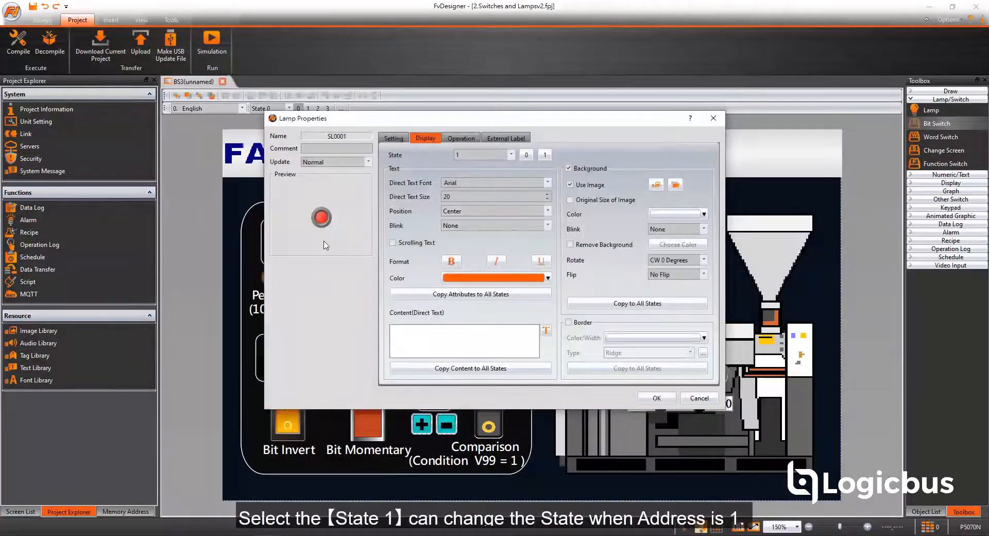
{"action": "left_click", "coordinate": [656, 185]}
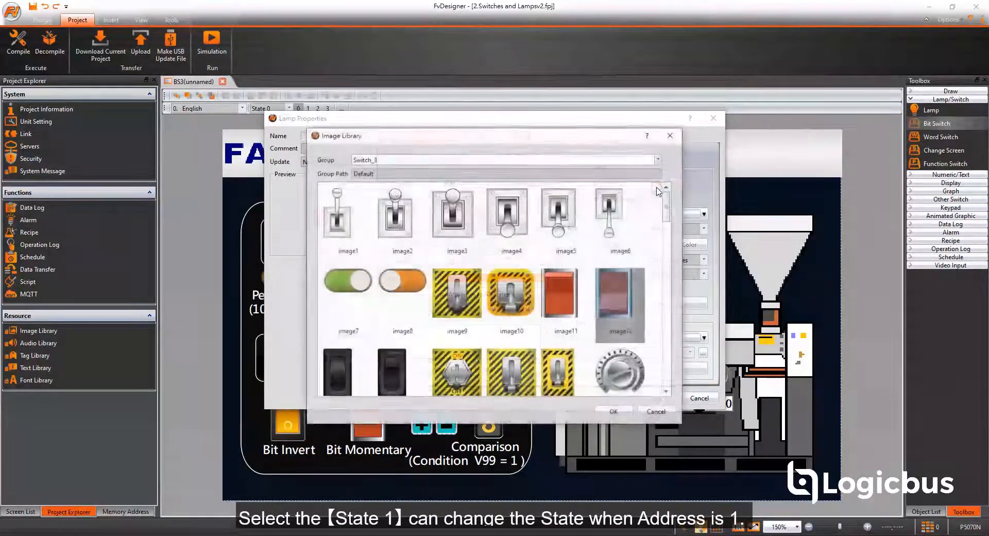
{"action": "left_click", "coordinate": [647, 161]}
{"action": "left_click", "coordinate": [601, 191]}
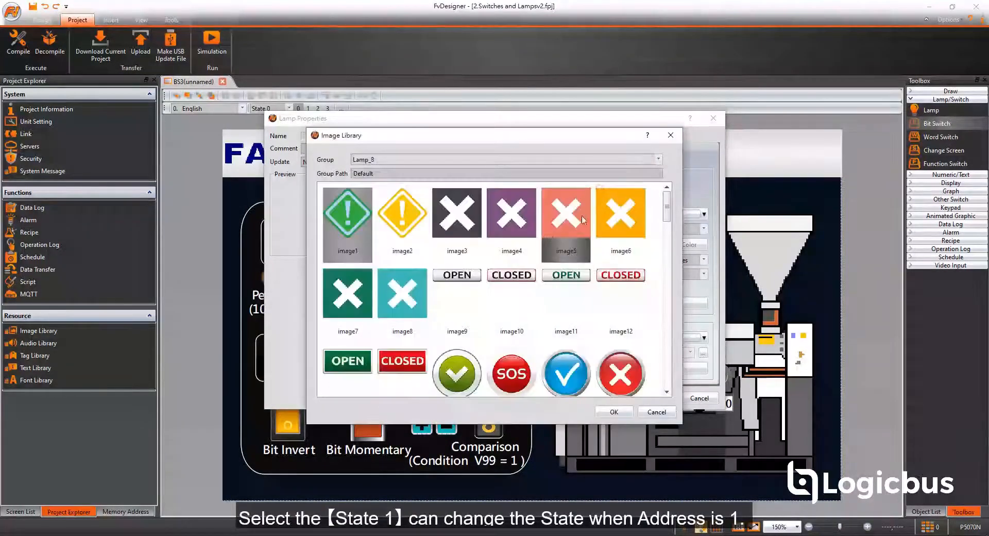
{"action": "left_click", "coordinate": [672, 135]}
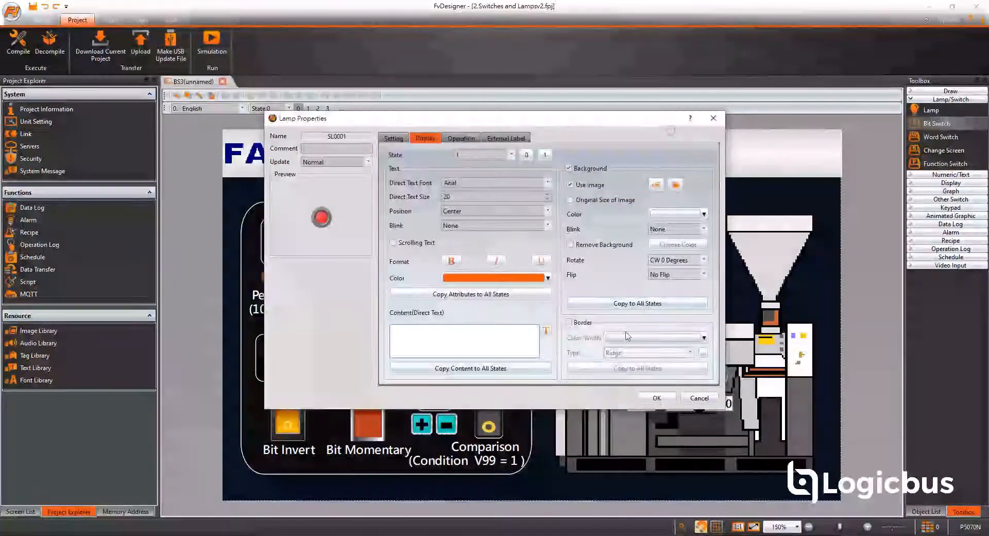
{"action": "left_click", "coordinate": [654, 398]}
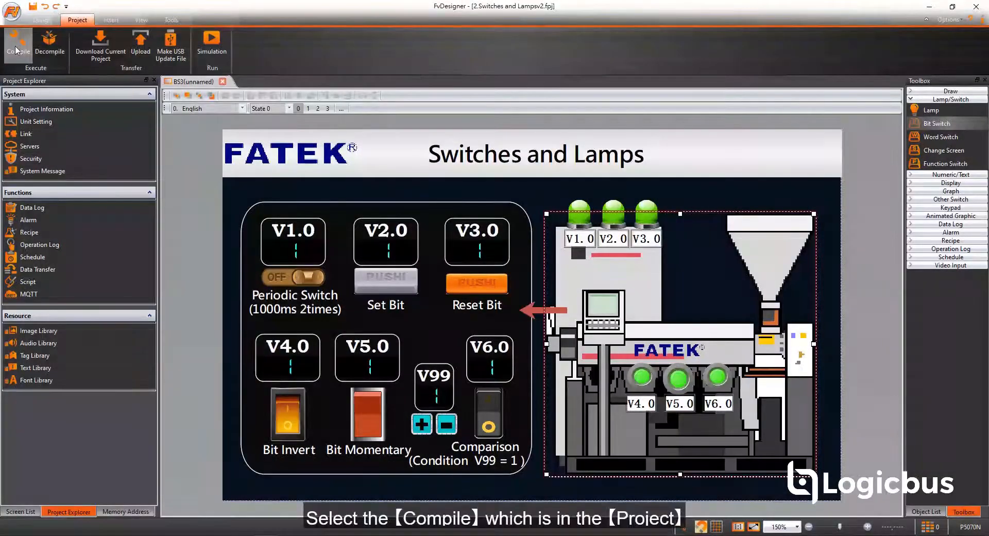
Compile the project and run it in an off-line simulation
{"action": "left_click", "coordinate": [15, 50]}
{"action": "left_click", "coordinate": [484, 281]}
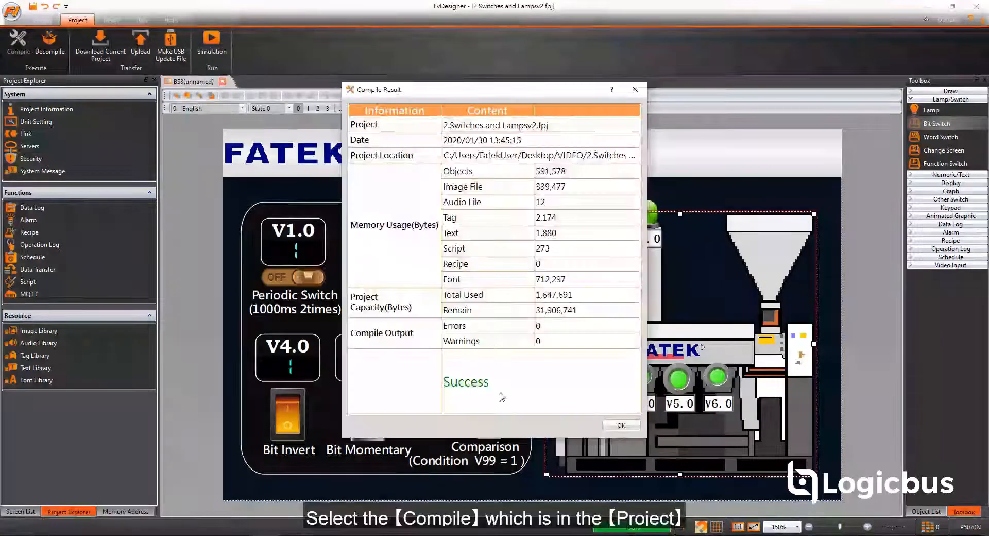
{"action": "left_click", "coordinate": [222, 56]}
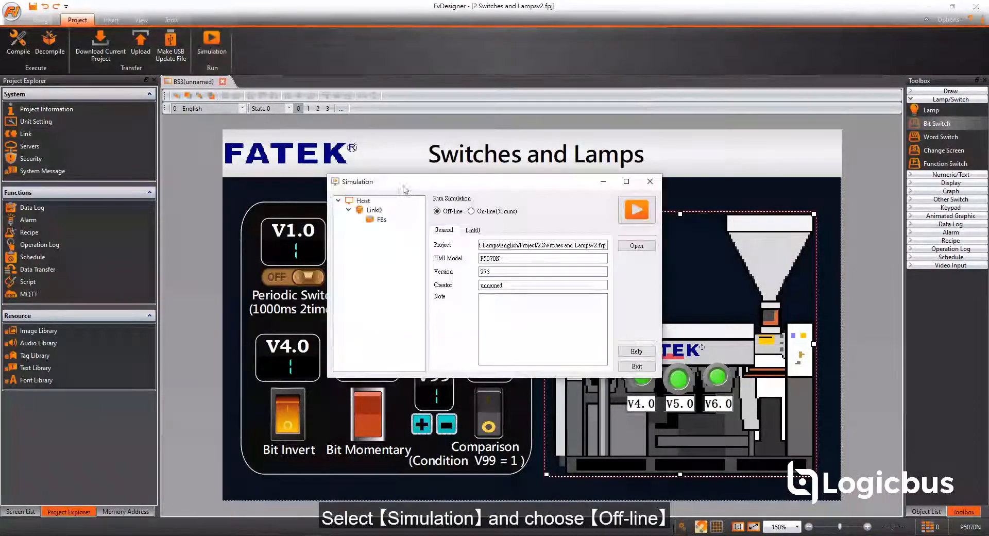
{"action": "left_click", "coordinate": [637, 208]}
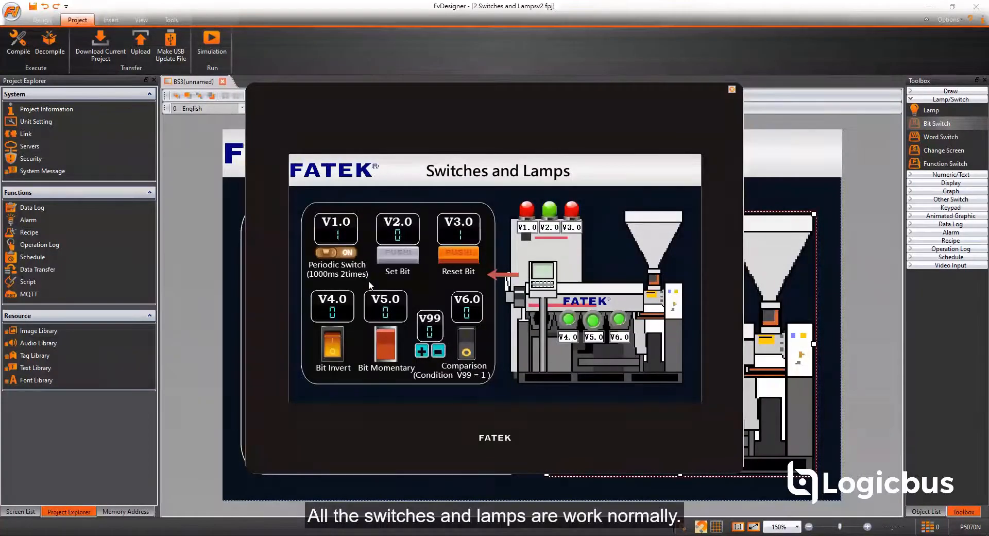
Test the Set Bit, Reset Bit, Bit Invert and Bit Momentary switches against their lamps in the simulation
{"action": "left_click", "coordinate": [412, 255]}
{"action": "left_click", "coordinate": [456, 259]}
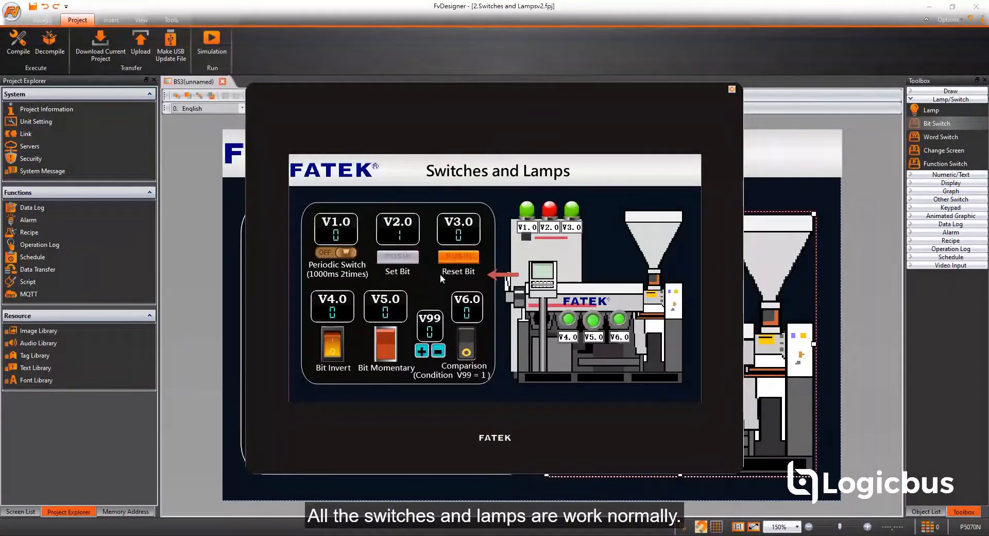
{"action": "left_click", "coordinate": [343, 350]}
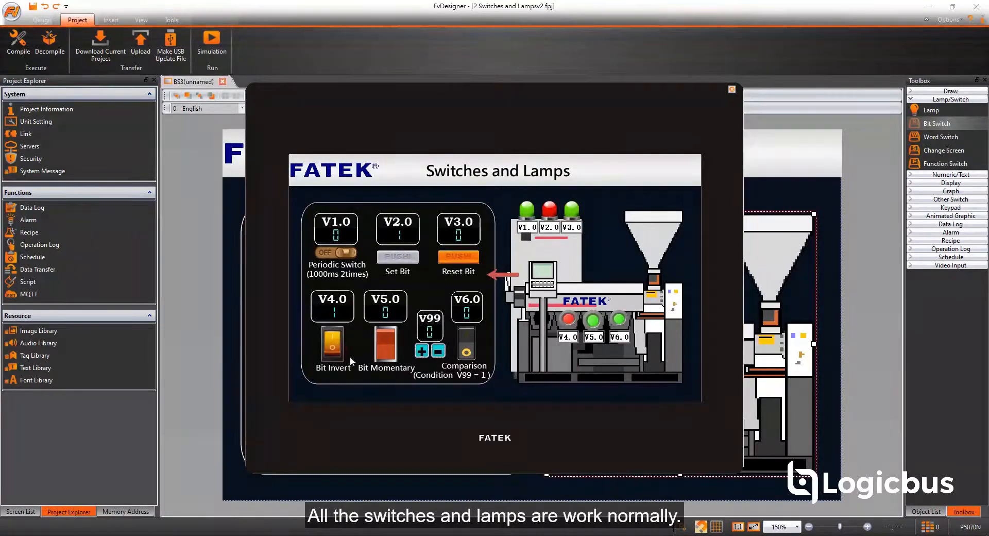
{"action": "left_click", "coordinate": [335, 346]}
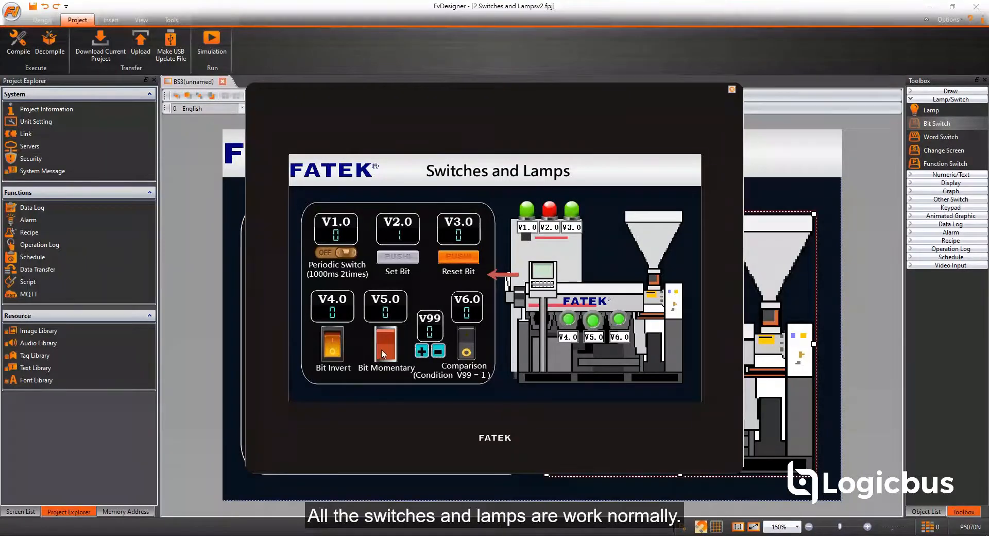
{"action": "left_click", "coordinate": [383, 353]}
{"action": "left_click", "coordinate": [384, 347]}
Test the Comparison switch in the simulation while raising V99 to 1 and 2 and lowering it to 1 and 0
{"action": "left_click", "coordinate": [429, 352]}
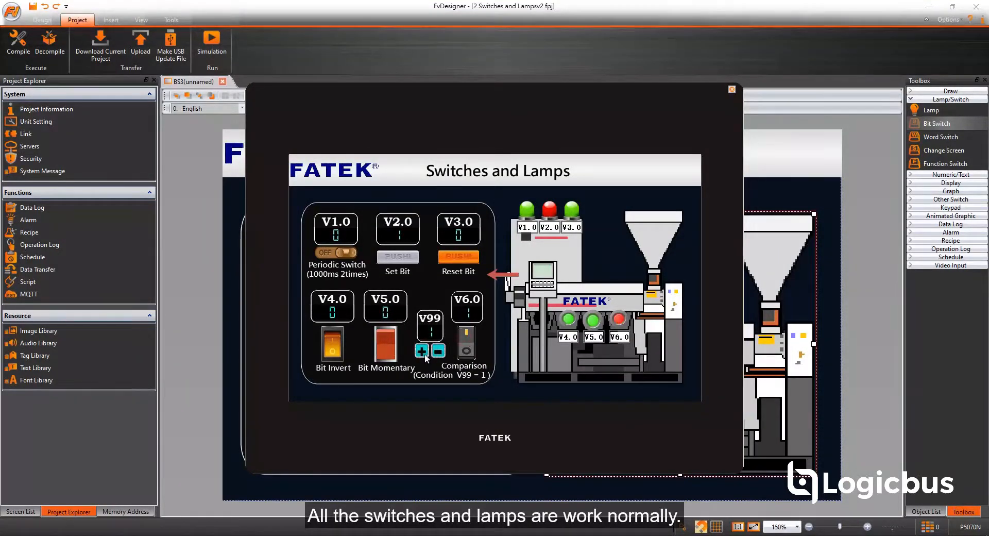
{"action": "left_click", "coordinate": [427, 354]}
{"action": "left_click", "coordinate": [468, 347]}
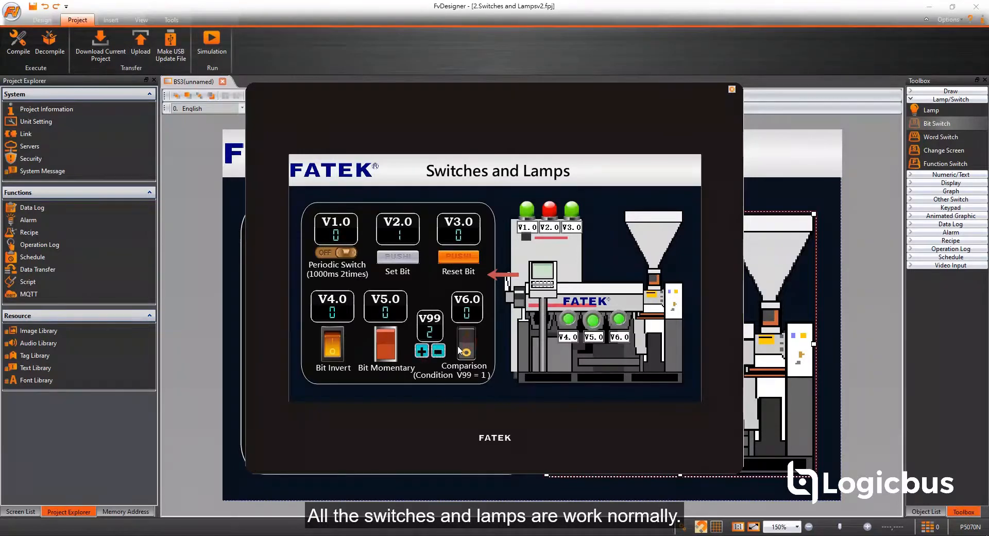
{"action": "left_click", "coordinate": [441, 352]}
{"action": "left_click", "coordinate": [465, 349]}
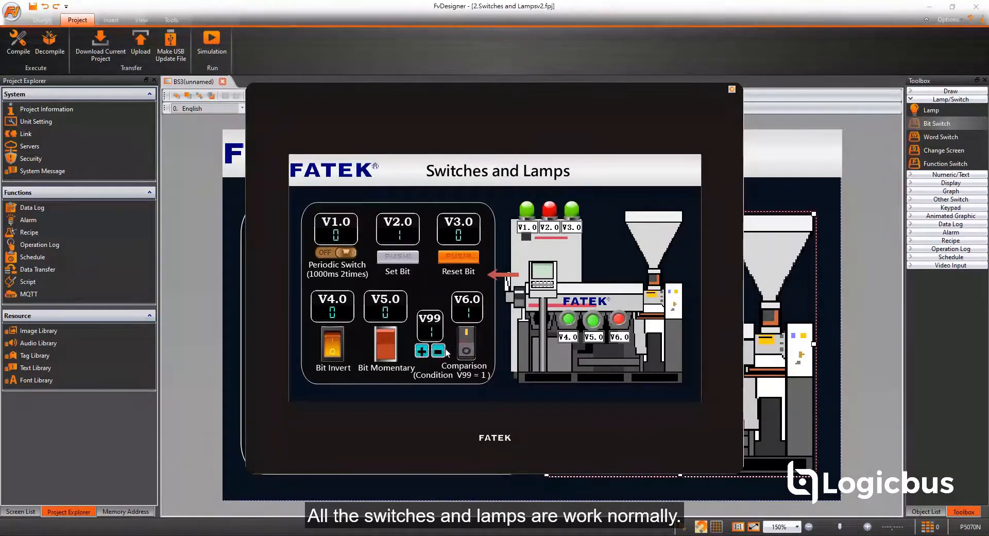
{"action": "left_click", "coordinate": [442, 351]}
{"action": "left_click", "coordinate": [465, 347]}
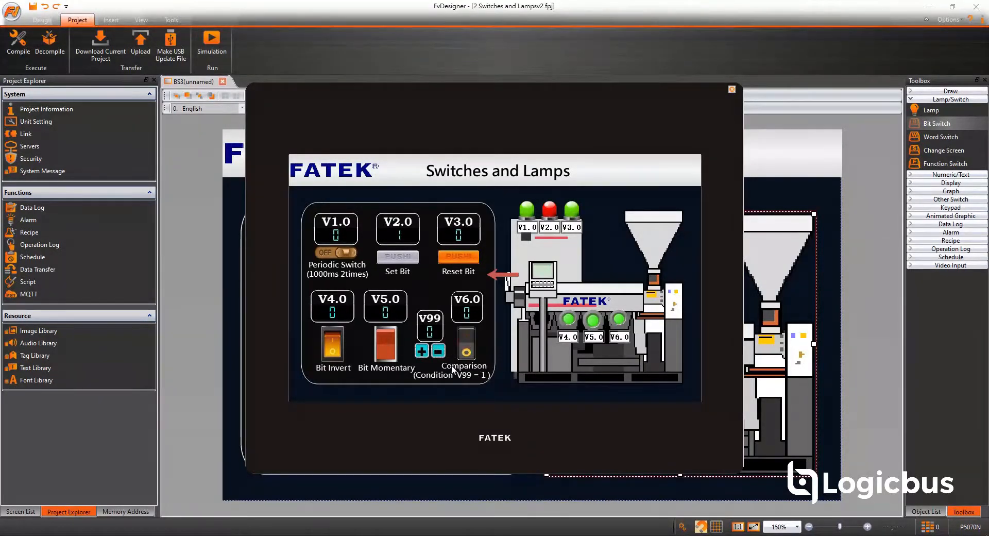